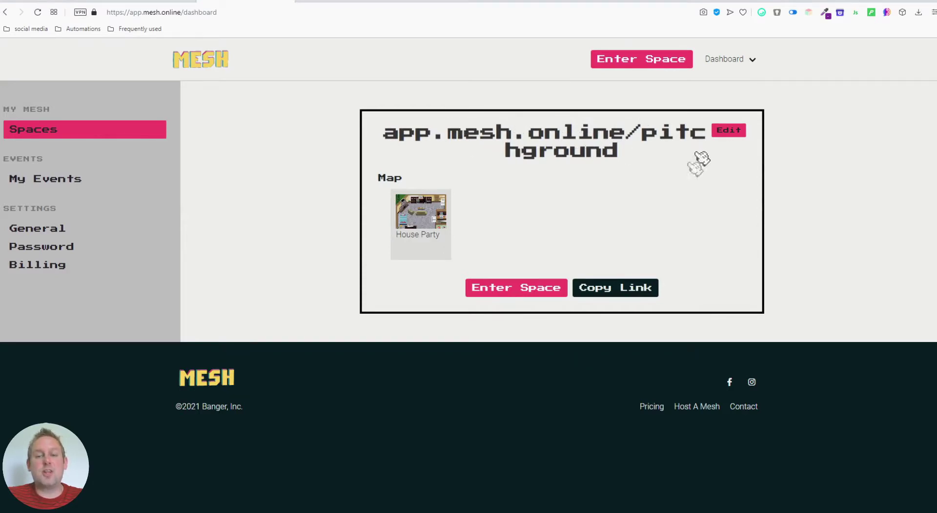
Step: Edit the pitchground space card to bring up its Event Options
left_click(729, 131)
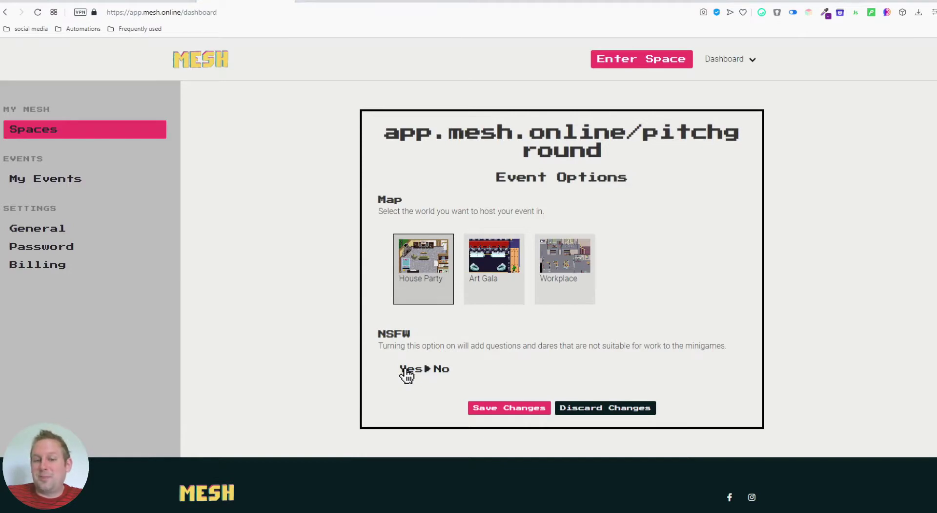
Step: Keep House Party as the map, set NSFW questions to No, and save the changes
left_click(452, 371)
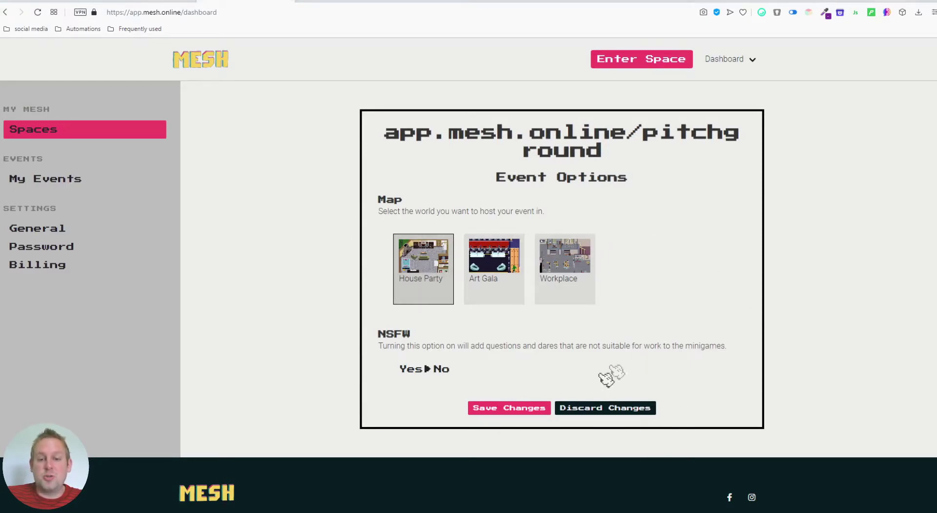
left_click(490, 413)
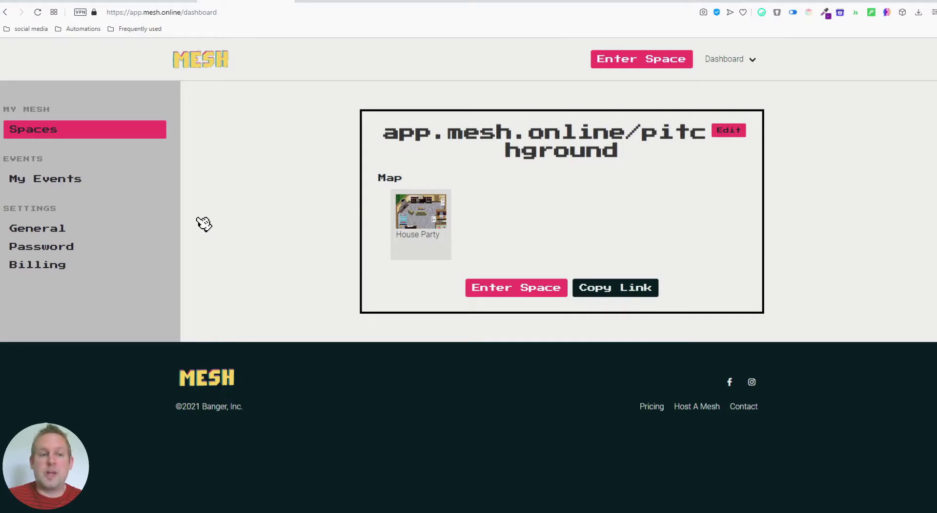
Step: From My Events, start a new Mesh event to reach the Start a Mesh page
left_click(38, 184)
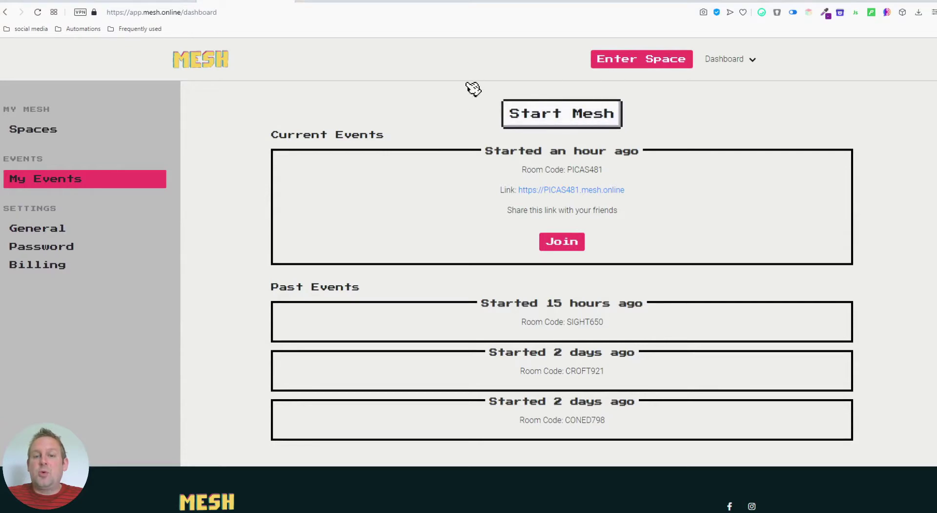
left_click(536, 115)
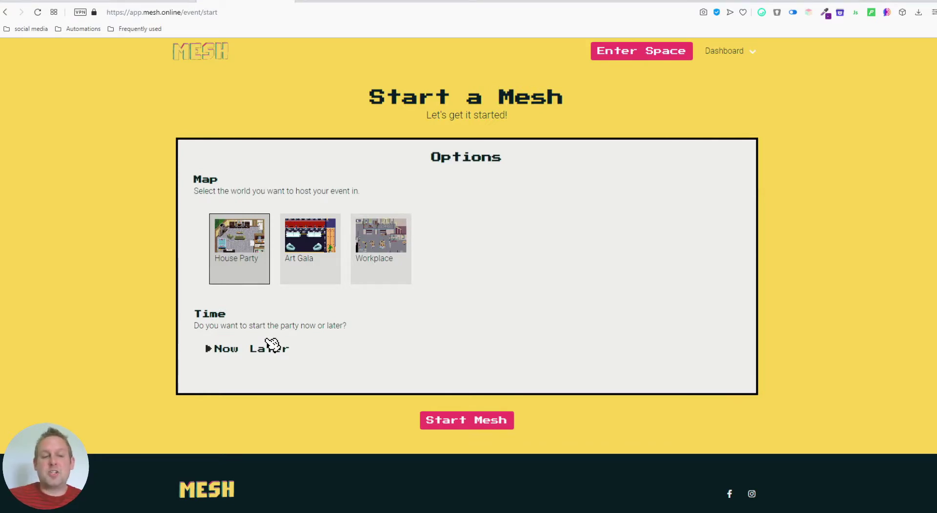
Step: Schedule the new event for Later on May 9, 2021 at 1:00 PM
left_click(268, 350)
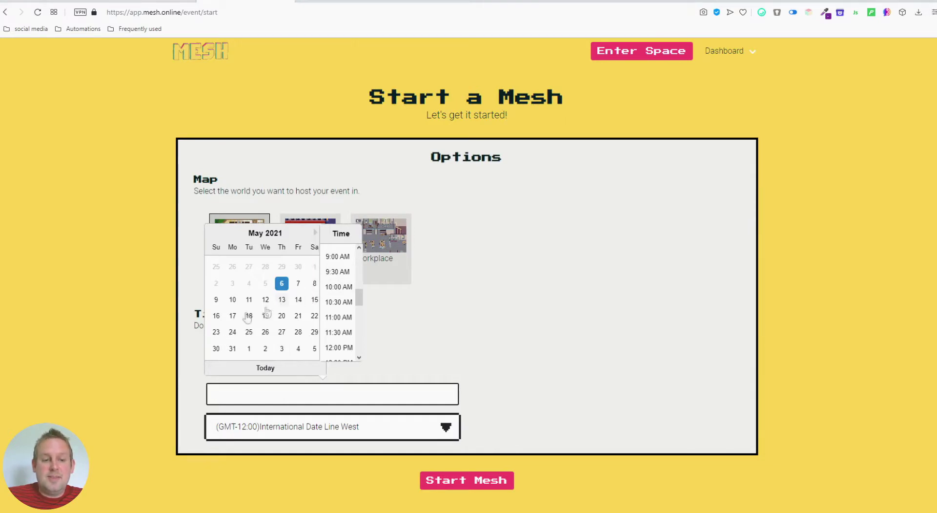
left_click(216, 299)
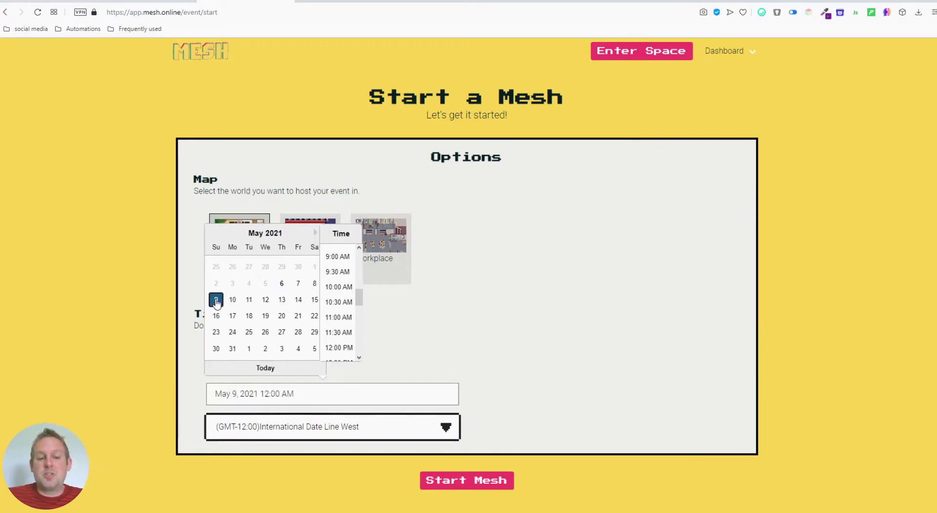
scroll(342, 293, "down", 3)
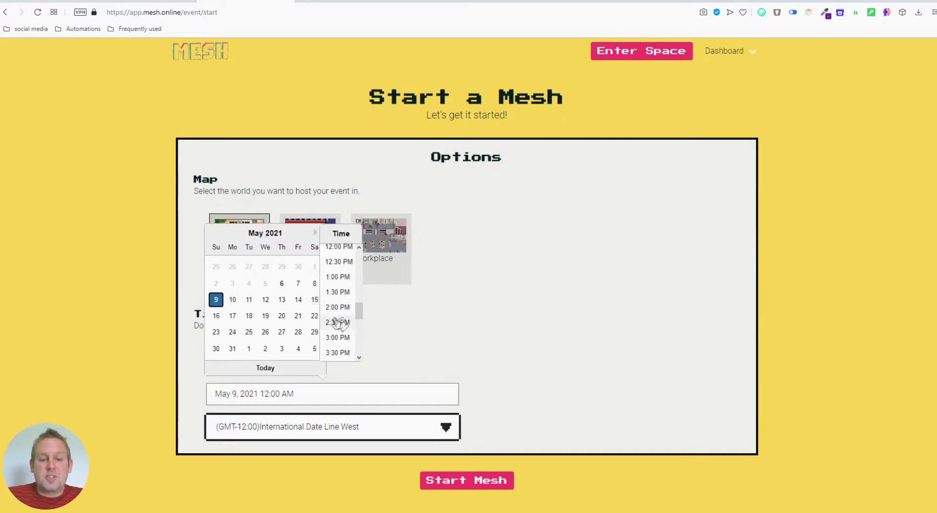
left_click(340, 276)
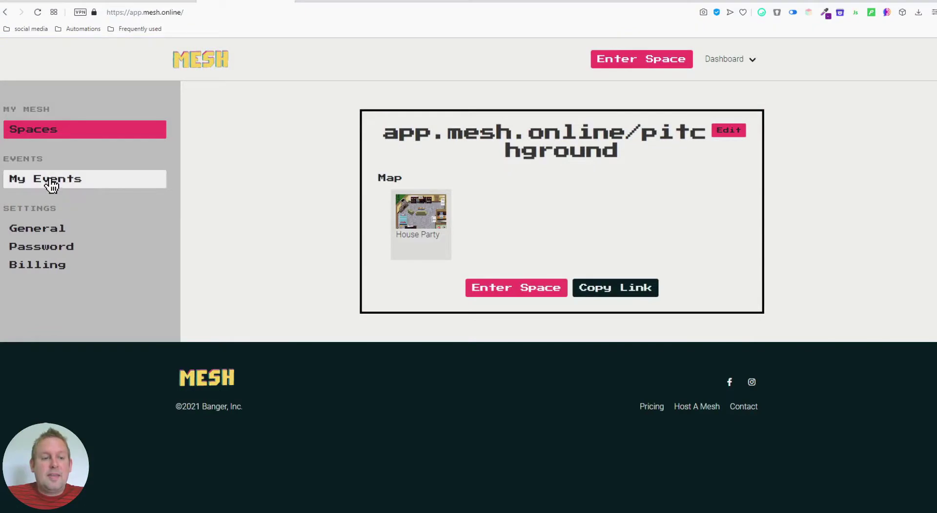
left_click(54, 185)
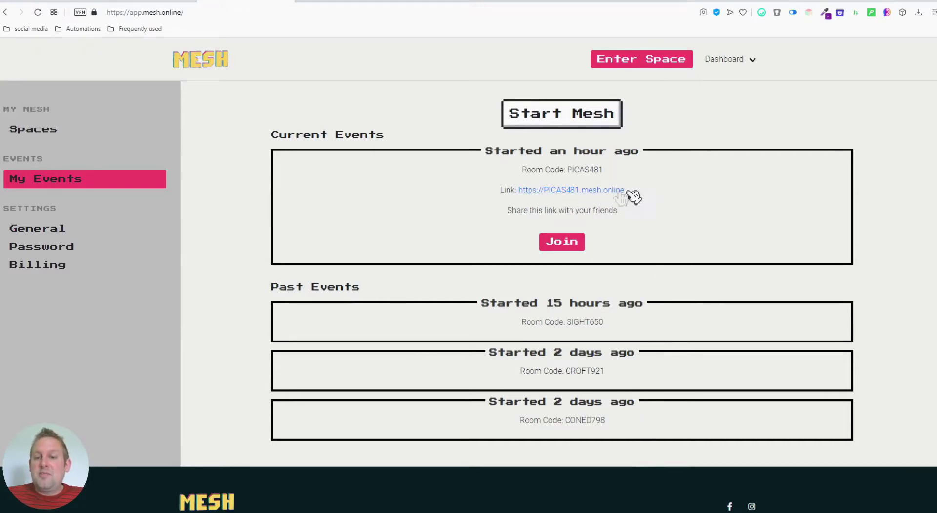
Step: Select the current event's share link, then sign out of the Mesh account
left_click_drag(630, 191, 520, 193)
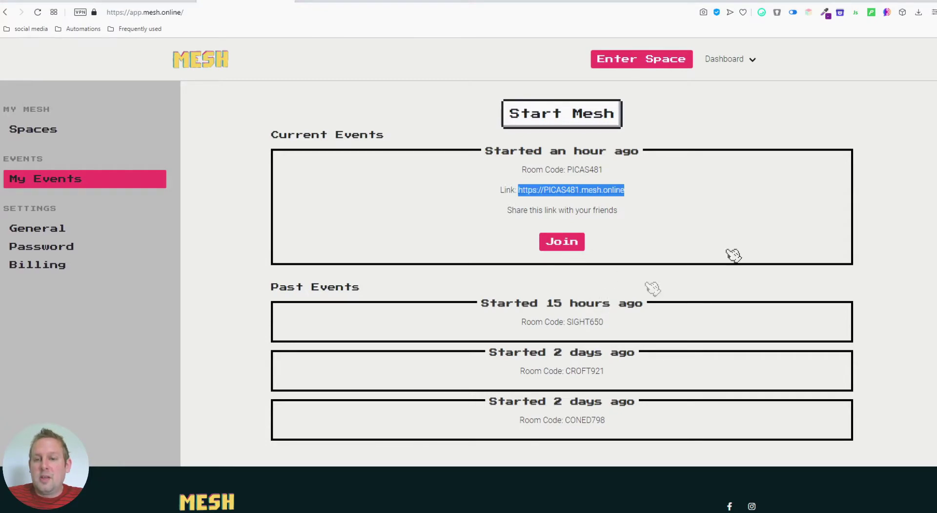
left_click(728, 61)
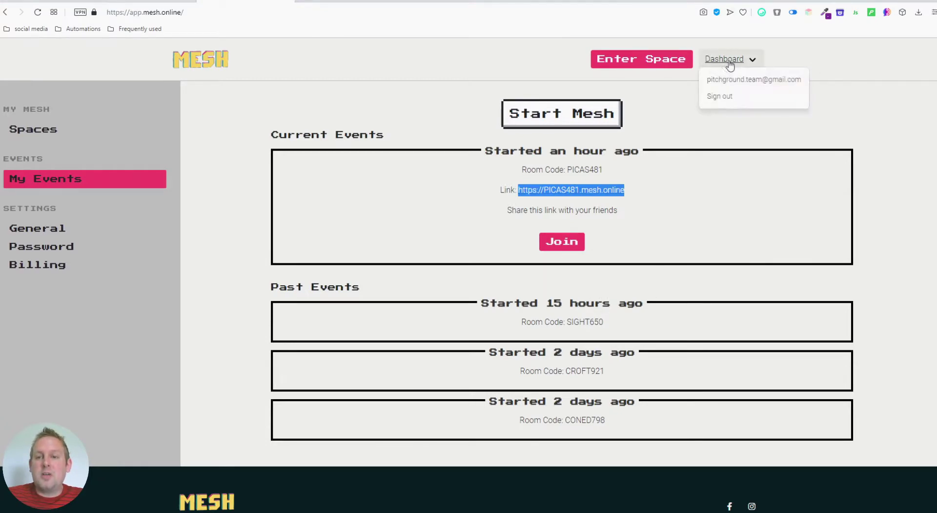
left_click(727, 97)
Step: Paste the event's share link into the address bar and load its join page
left_click(206, 17)
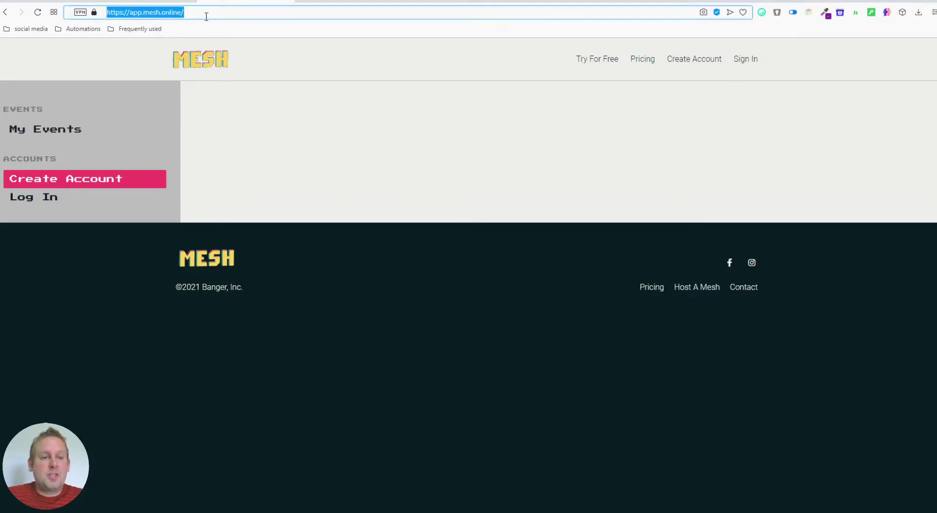
type("https://picas481.mesh.online/")
key("Return")
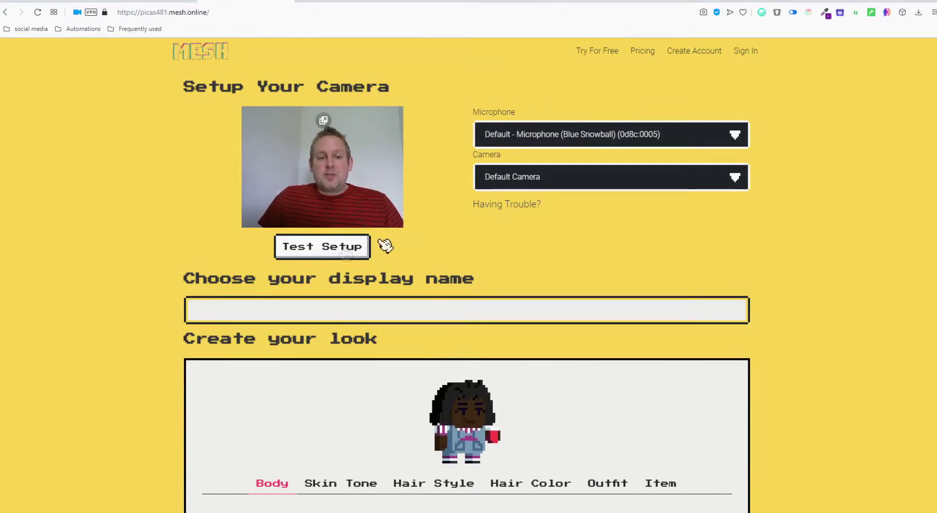
Step: Enter a display name for the avatar
left_click(310, 314)
type("Mark")
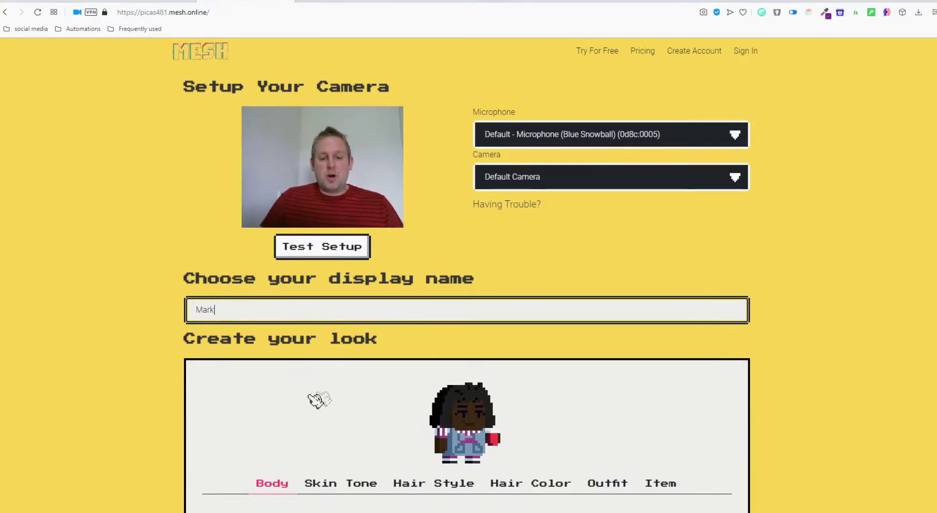
scroll(320, 399, "down", 3)
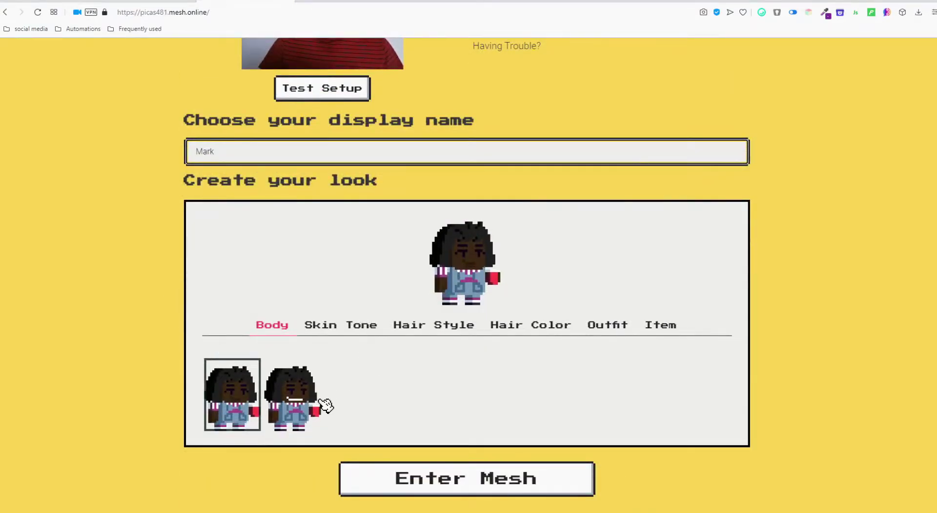
Step: Give the avatar a light skin tone and short brown hair
left_click(328, 334)
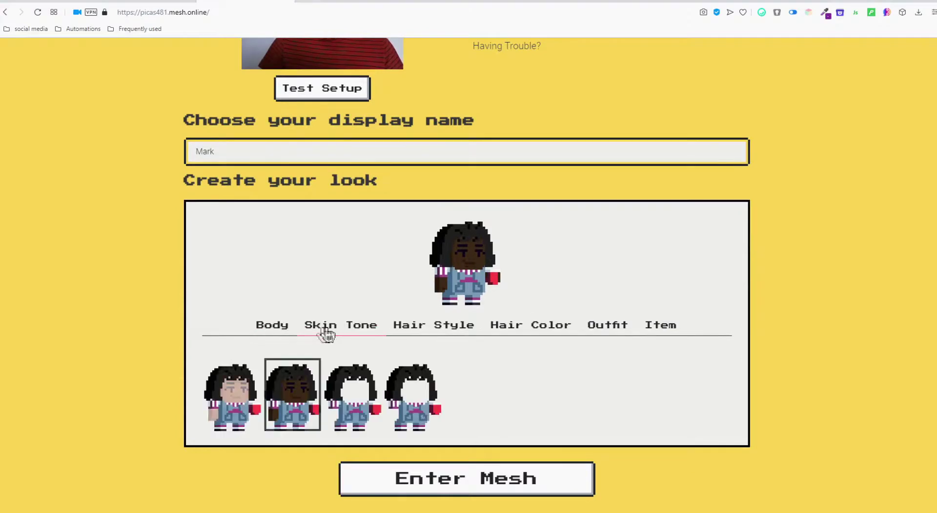
left_click(413, 398)
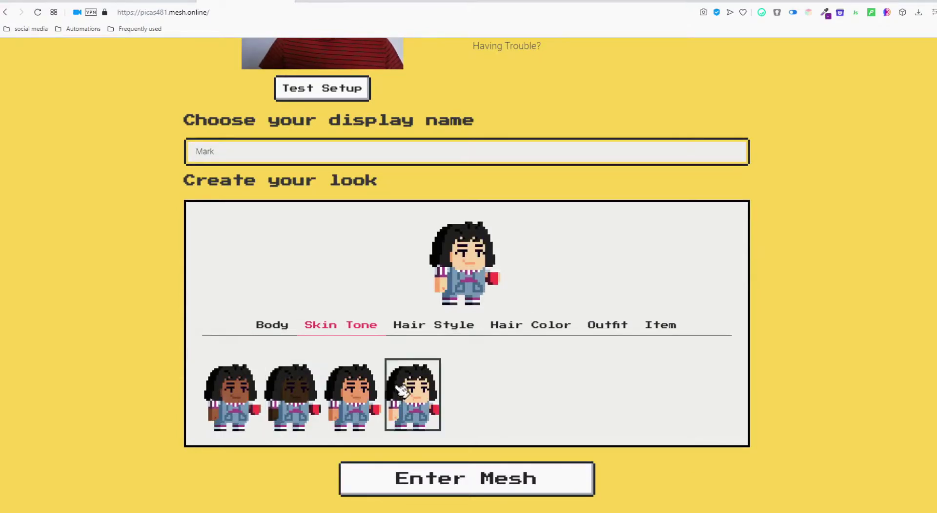
left_click(411, 335)
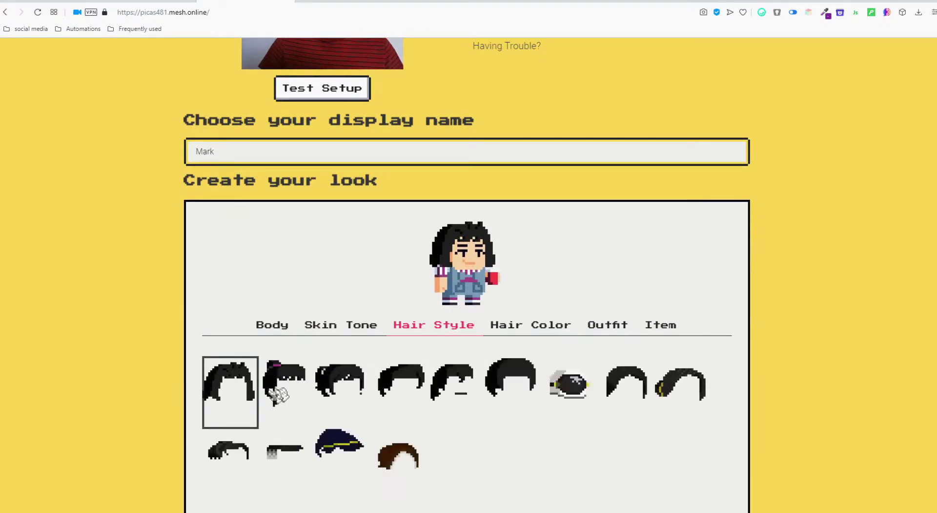
left_click(400, 393)
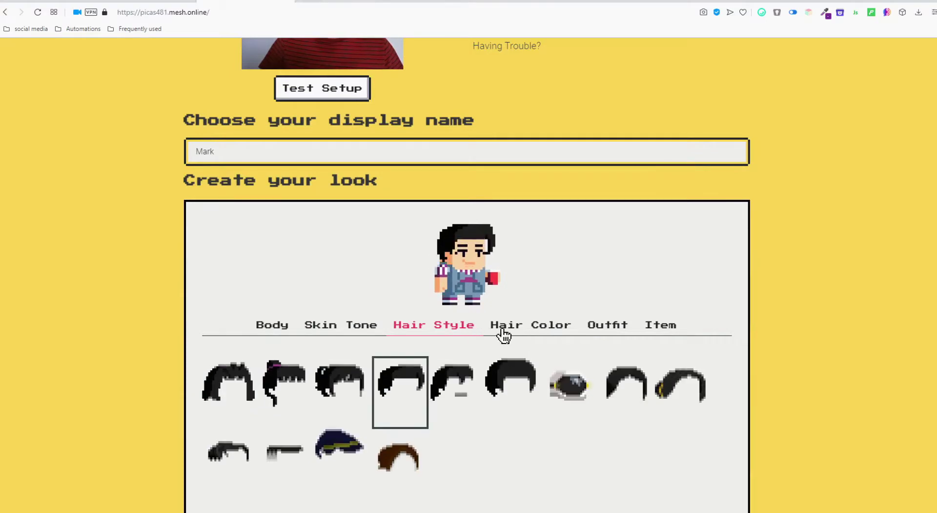
left_click(500, 330)
left_click(288, 389)
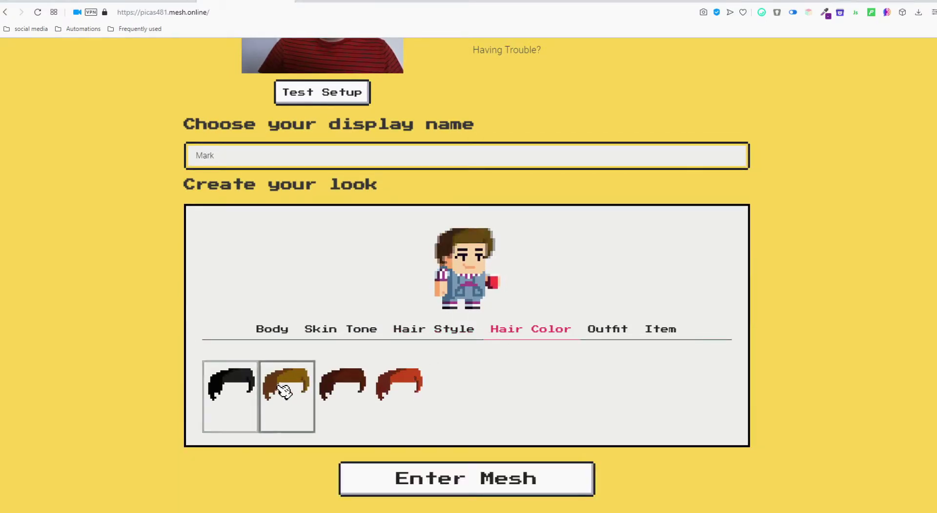
Step: Try several outfits and settle on the navy jacket outfit
left_click(607, 332)
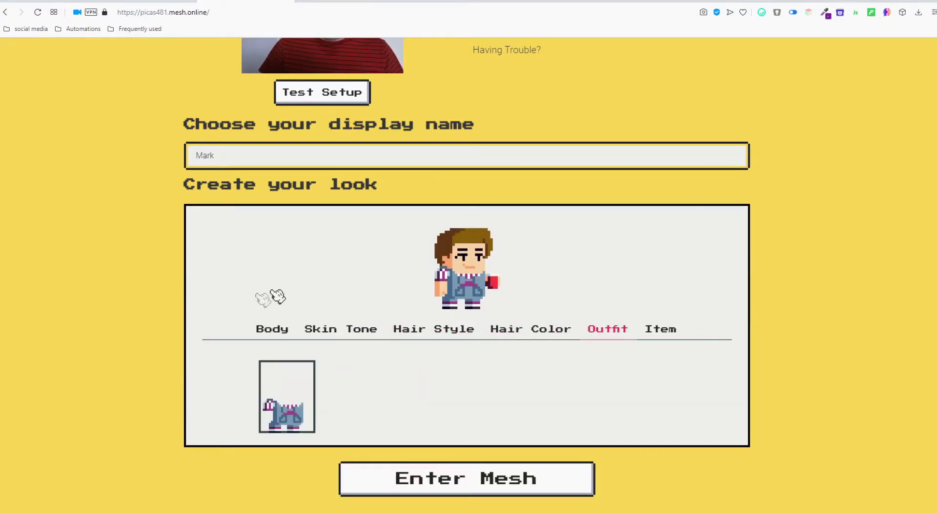
left_click(343, 410)
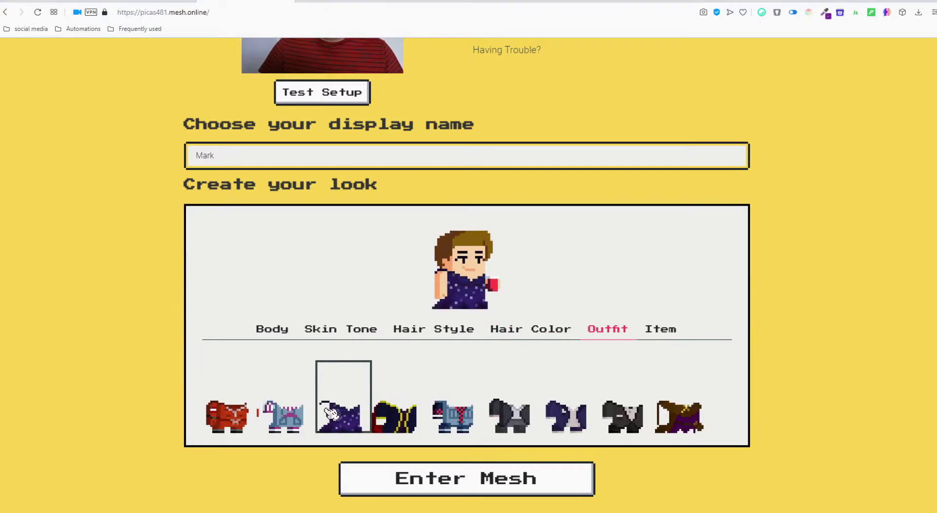
left_click(218, 417)
left_click(396, 415)
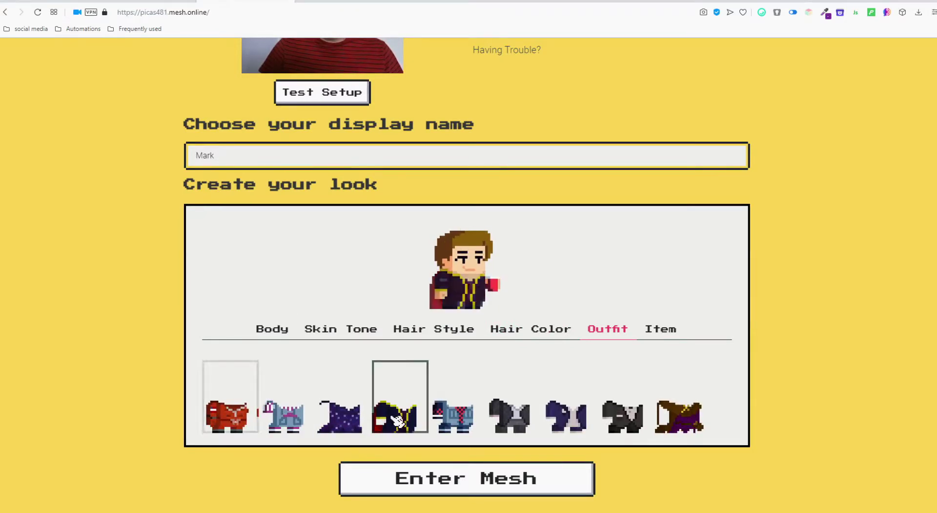
left_click(462, 415)
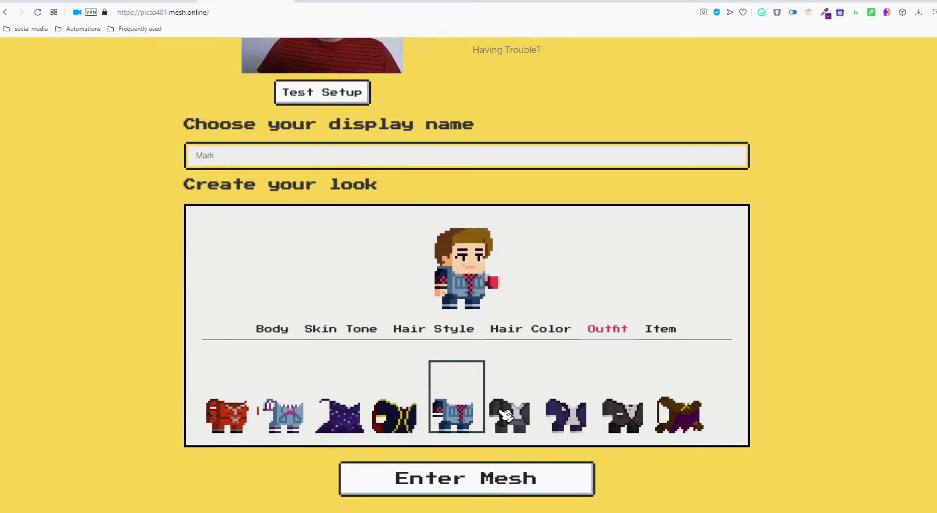
left_click(507, 414)
left_click(579, 417)
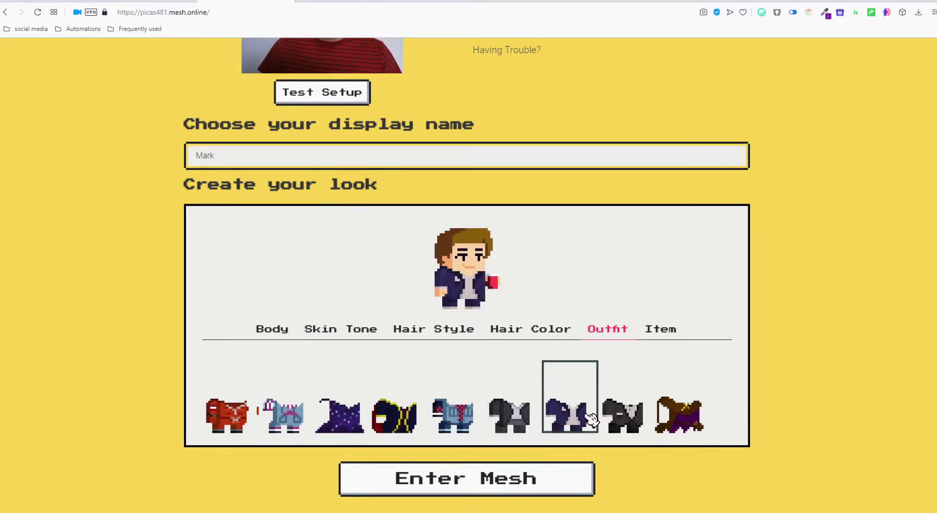
Step: Try a navy cap and a helmet, revert to short brown hair, and check the held items
left_click(461, 332)
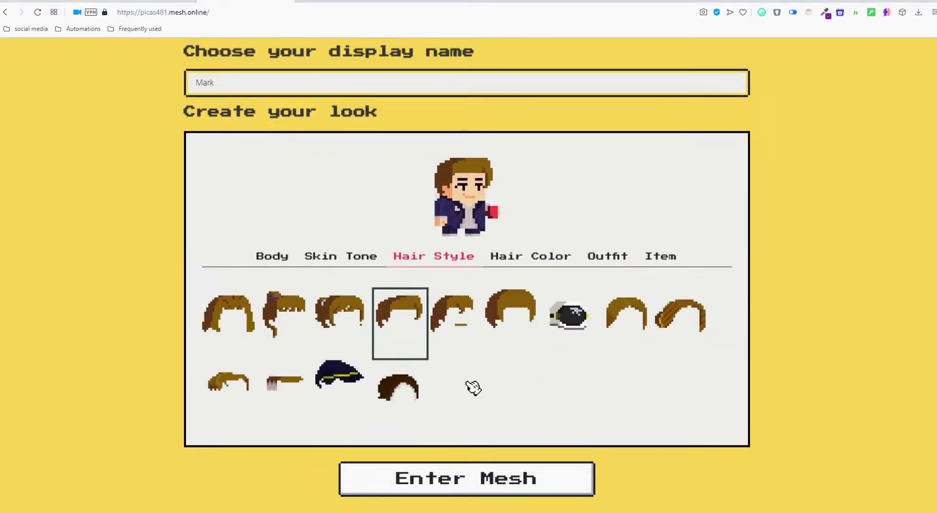
left_click(321, 388)
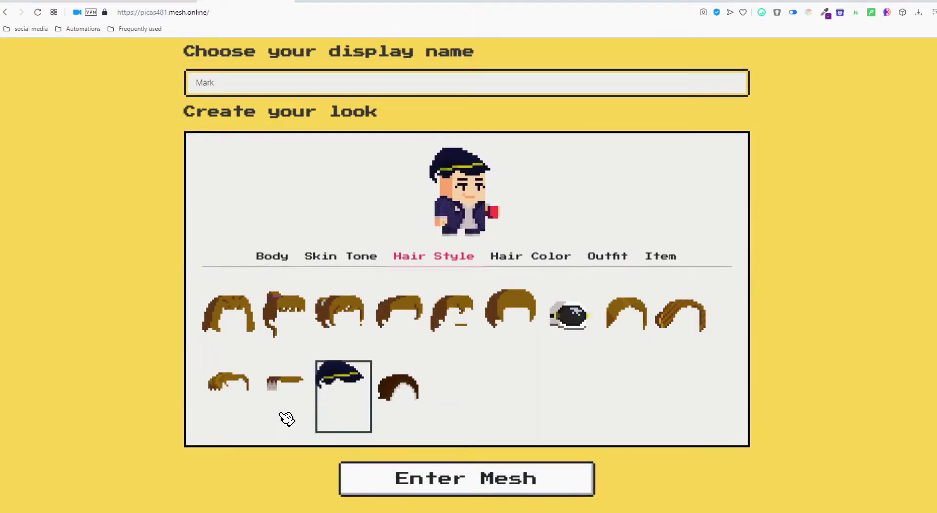
left_click(571, 316)
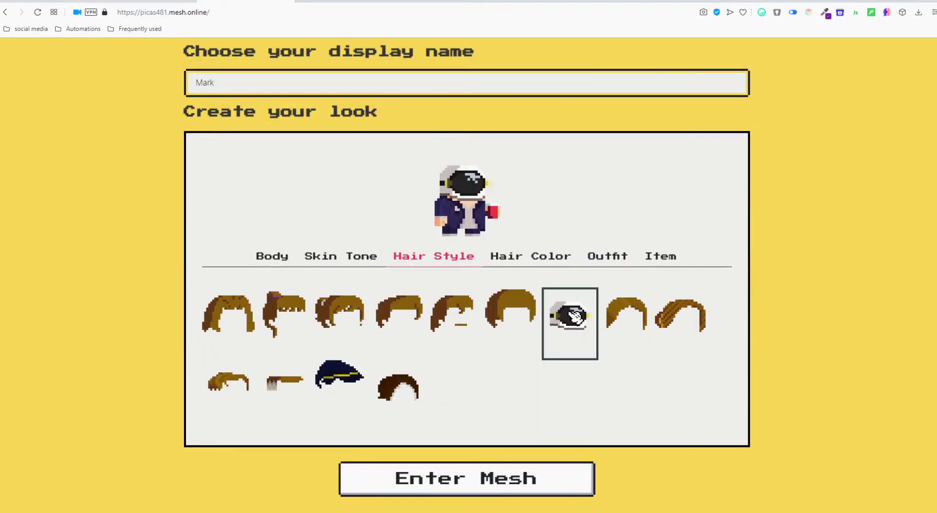
left_click(412, 316)
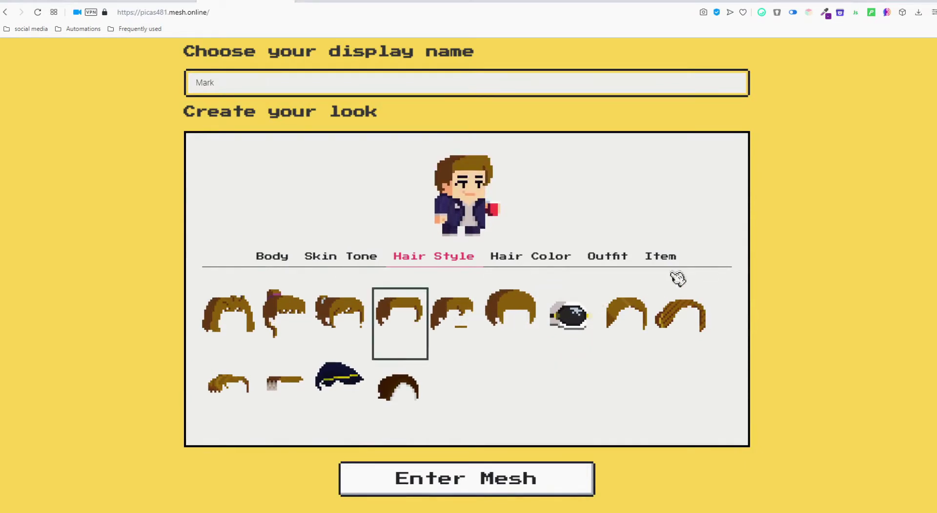
left_click(609, 263)
left_click(658, 331)
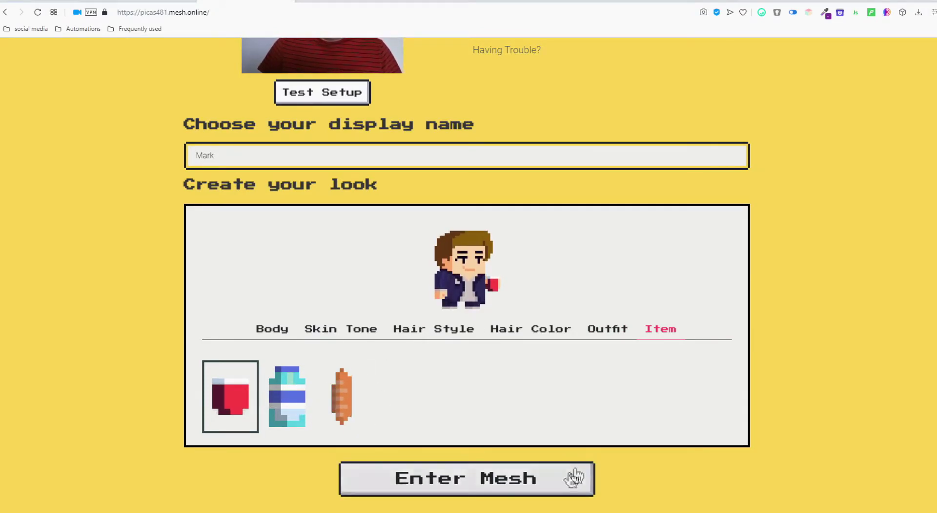
Step: Enter the House Party map with the avatar and close the welcome chat
left_click(556, 478)
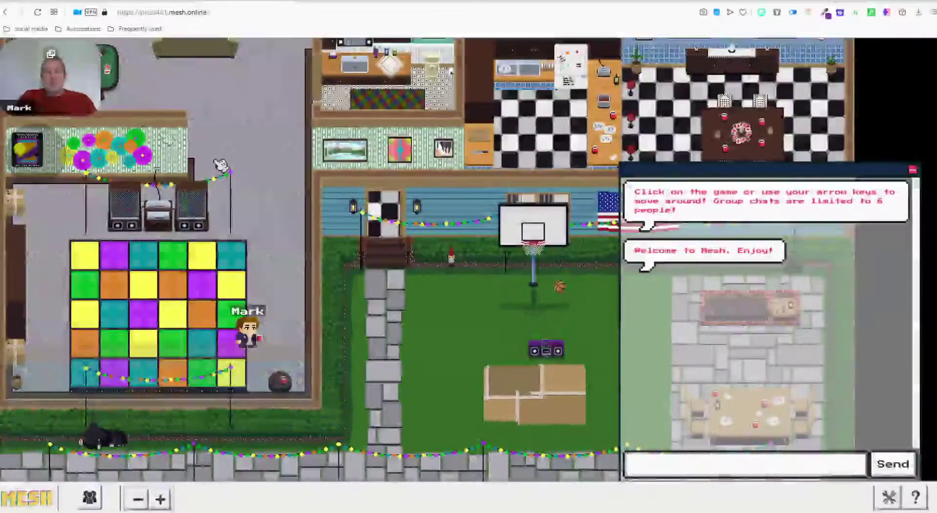
left_click(912, 170)
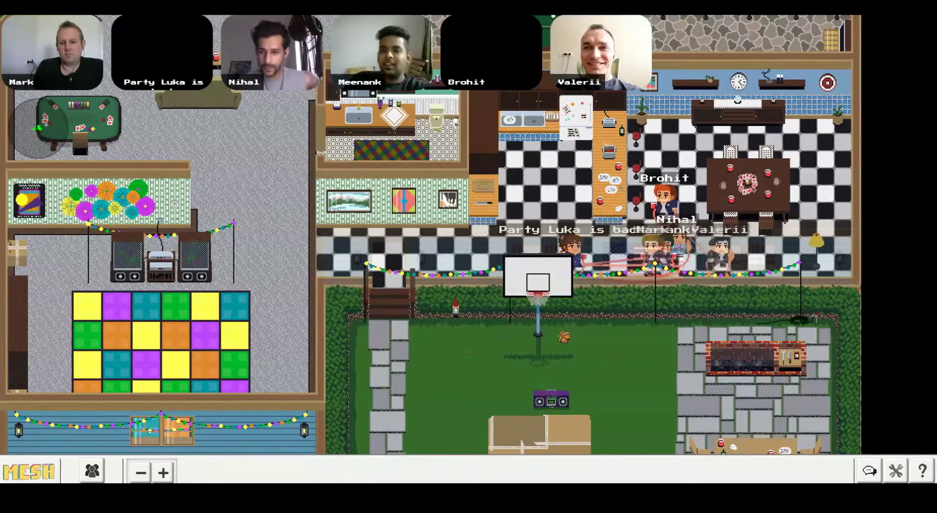
Step: Walk the avatar across the checkered kitchen to stand beside other guests
key("Up")
key("Left")
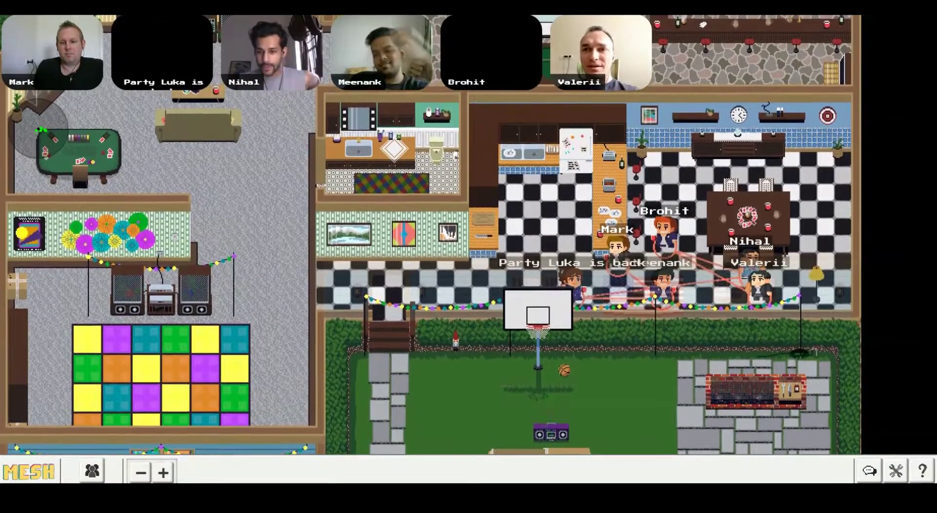
key("Right")
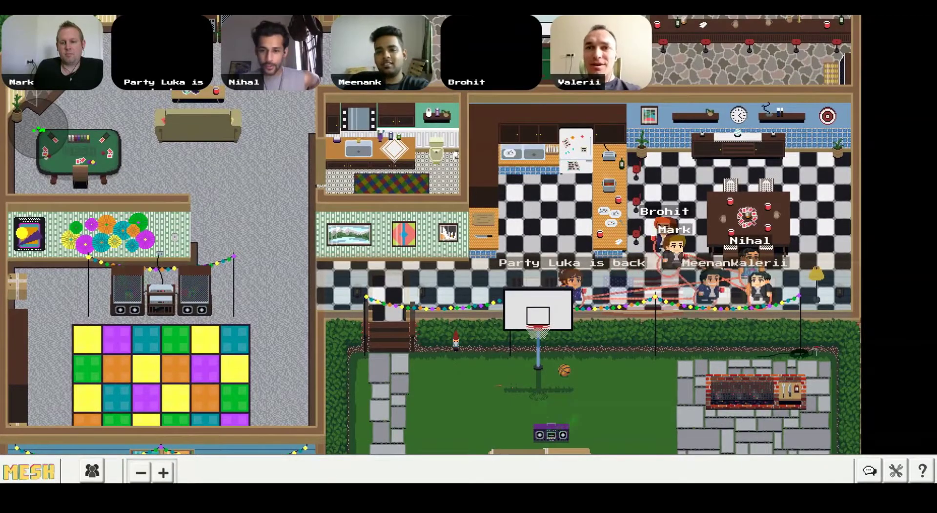
key("Up")
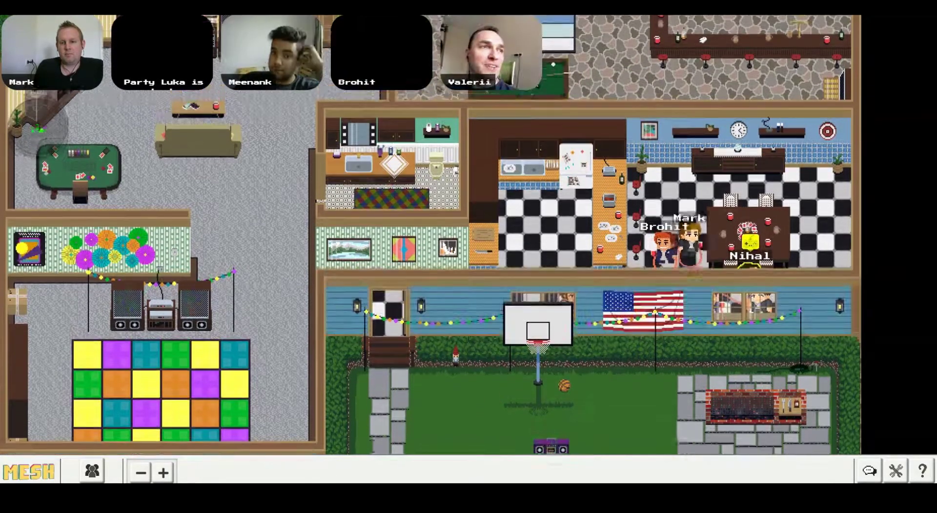
key("Down")
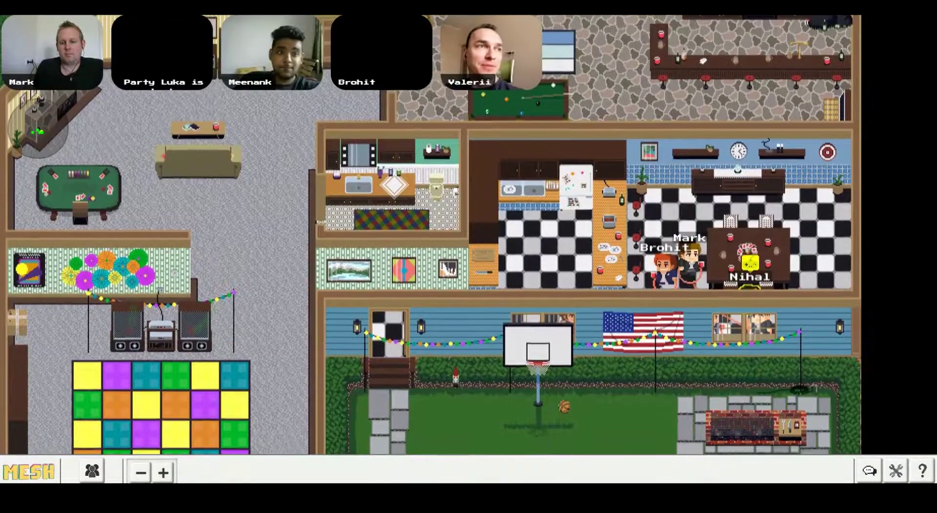